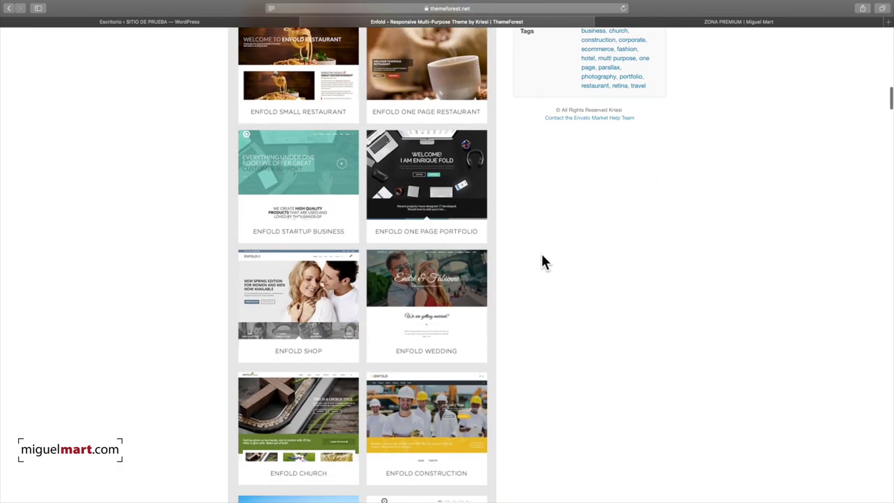
Review the Enfold demos on its ThemeForest page and the themes and plugins offered on the Zona Premium page
scroll(528, 242, down, 3)
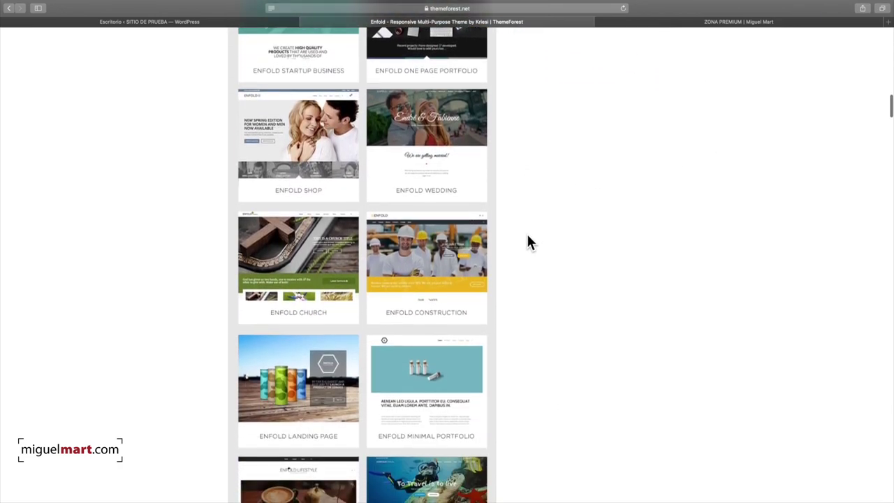
scroll(528, 241, up, 20)
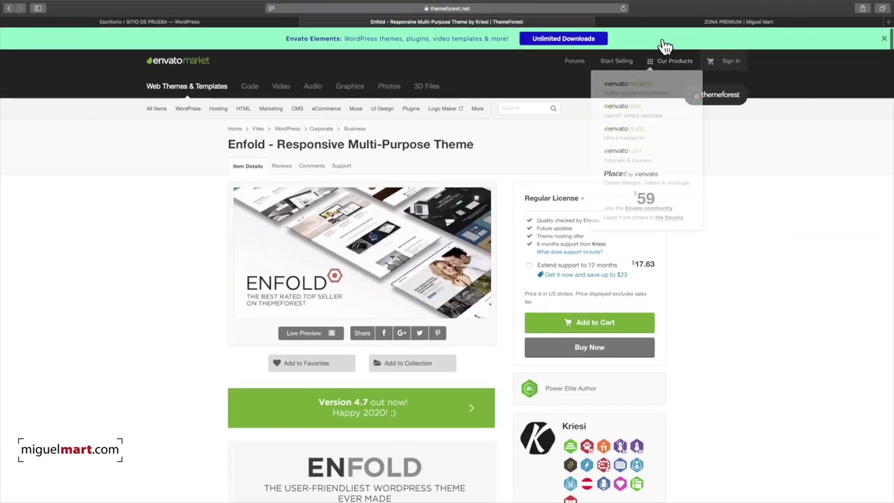
click(689, 21)
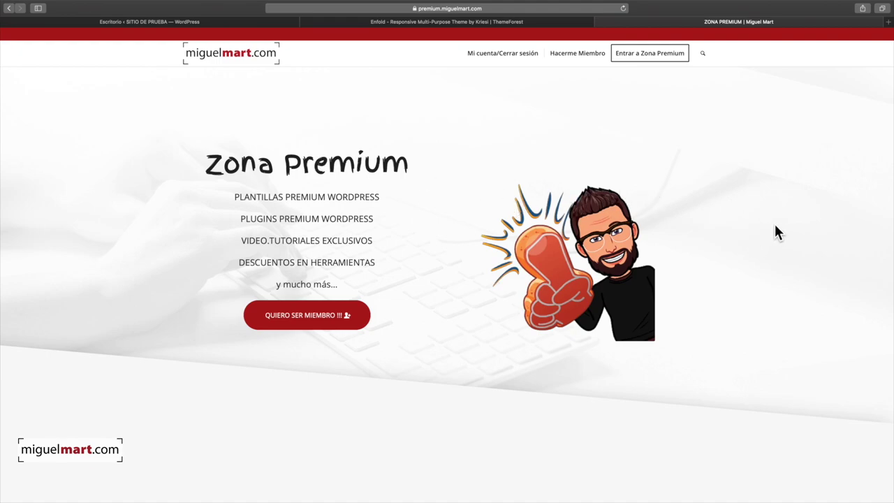
scroll(775, 226, down, 10)
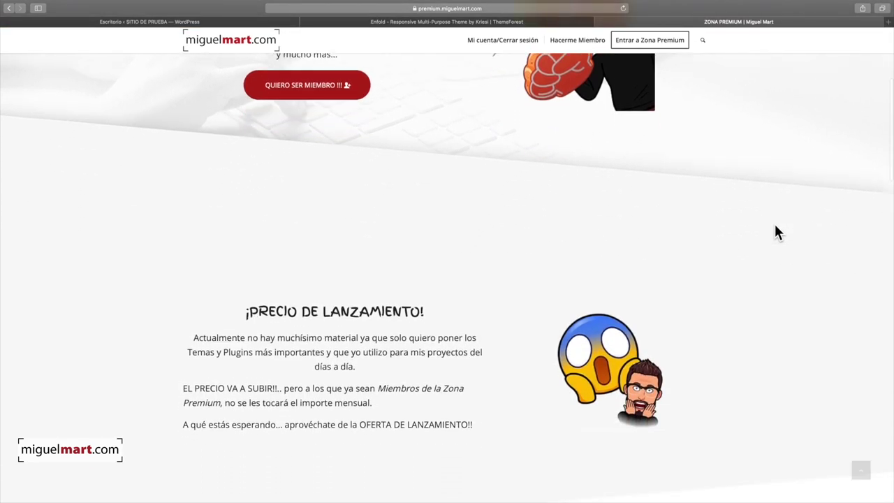
scroll(779, 232, down, 8)
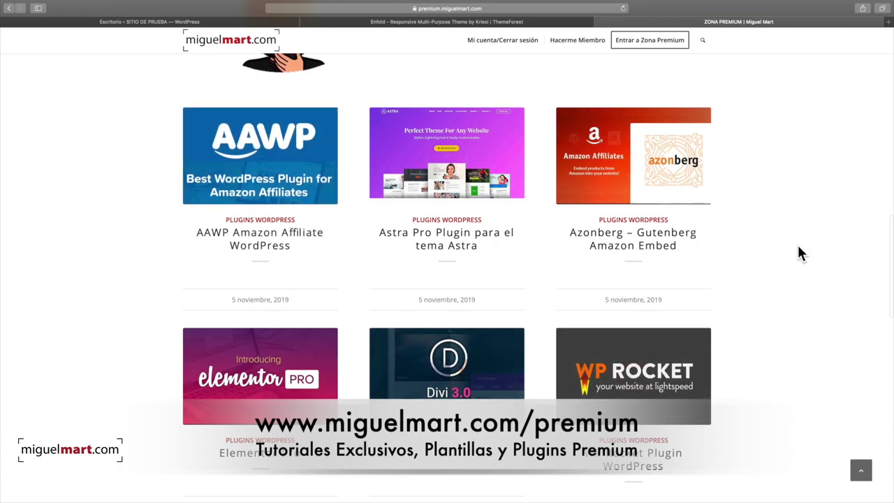
scroll(798, 247, down, 5)
scroll(798, 247, up, 4)
scroll(799, 247, up, 15)
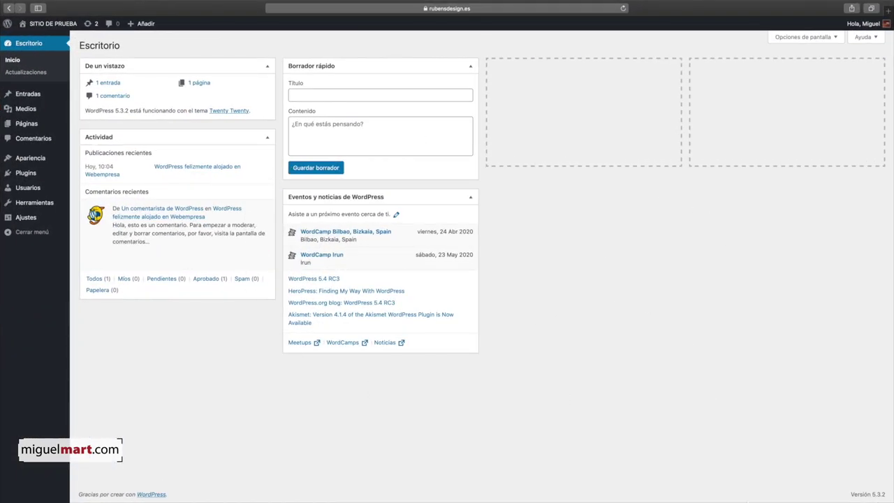
Check the downloads folder for the enfold.zip theme file
mouse_move(768, 465)
click(783, 482)
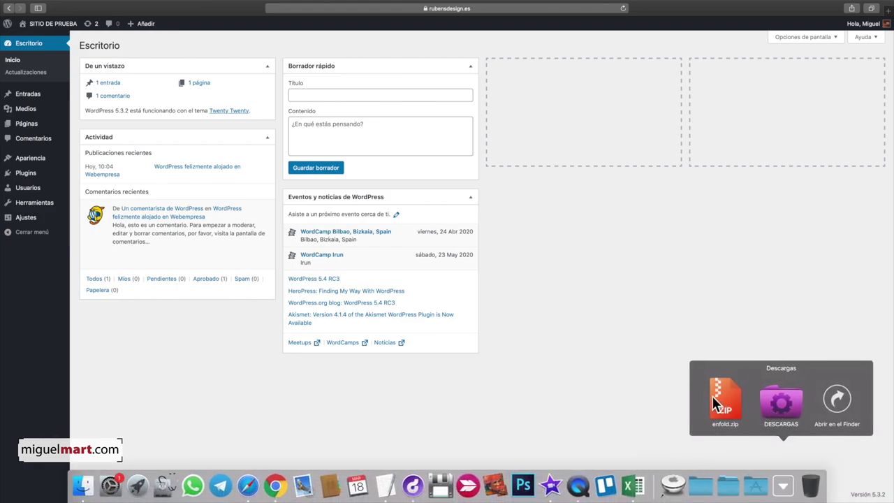
click(588, 297)
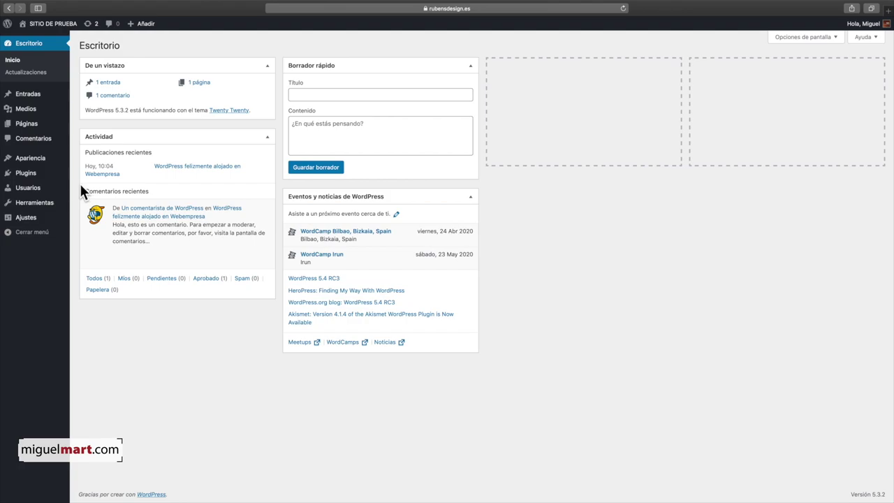
Go to the installed themes, start adding a new one and open the form for uploading a theme .zip file
mouse_move(35, 160)
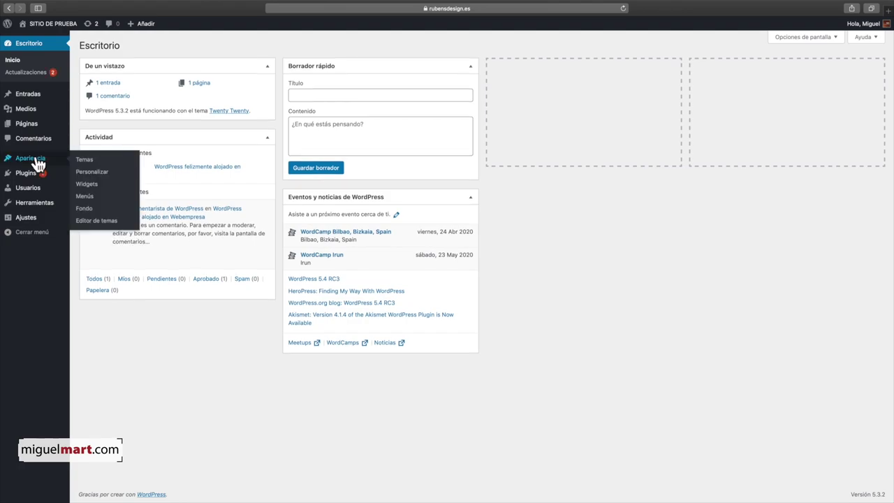
click(87, 162)
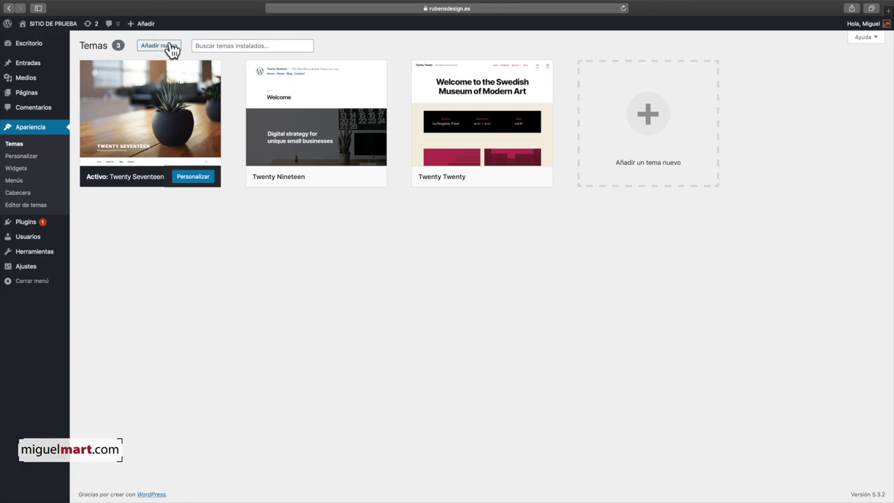
click(170, 47)
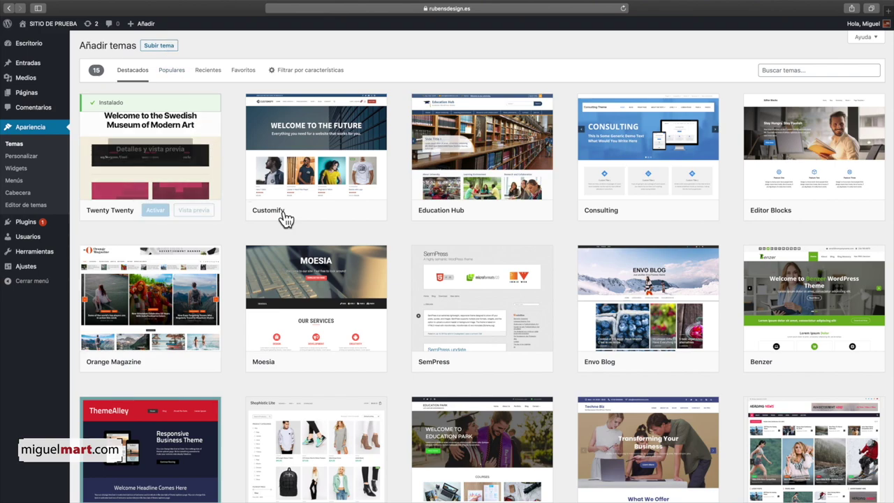
scroll(586, 272, down, 3)
scroll(570, 263, up, 3)
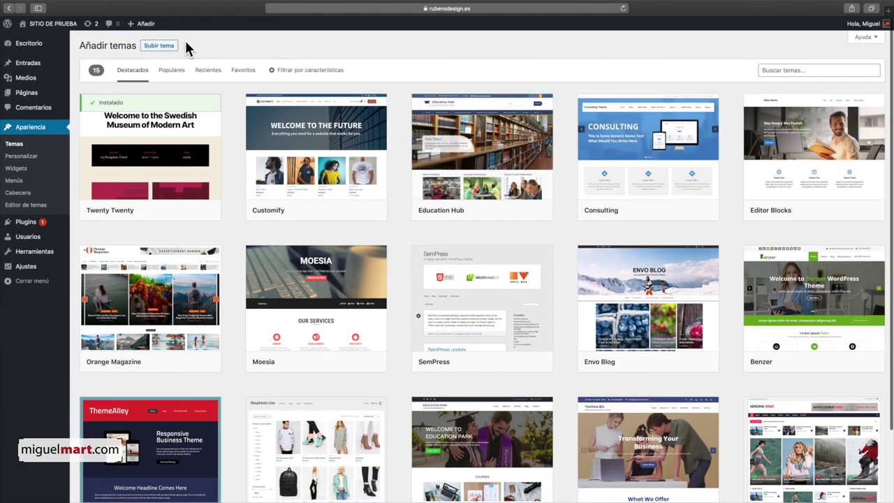
click(164, 48)
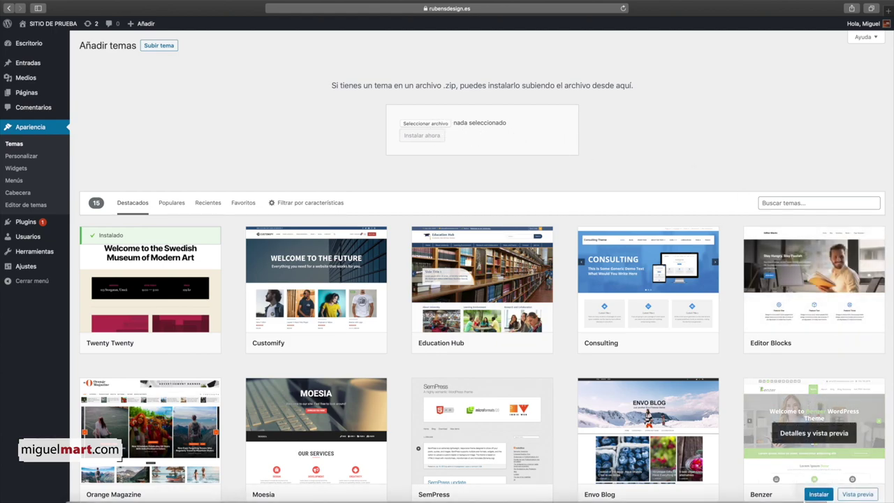
Install the theme from the downloaded enfold.zip file and activate Enfold
click(784, 478)
drag(733, 409, 429, 128)
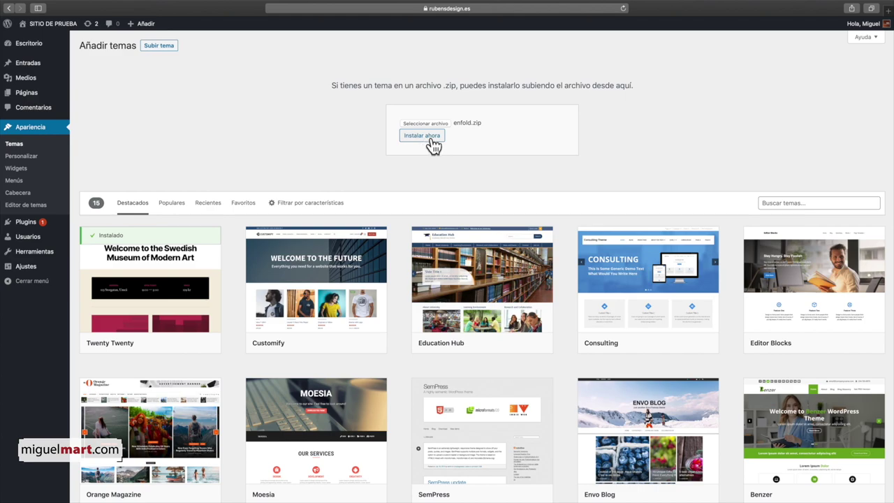
click(431, 139)
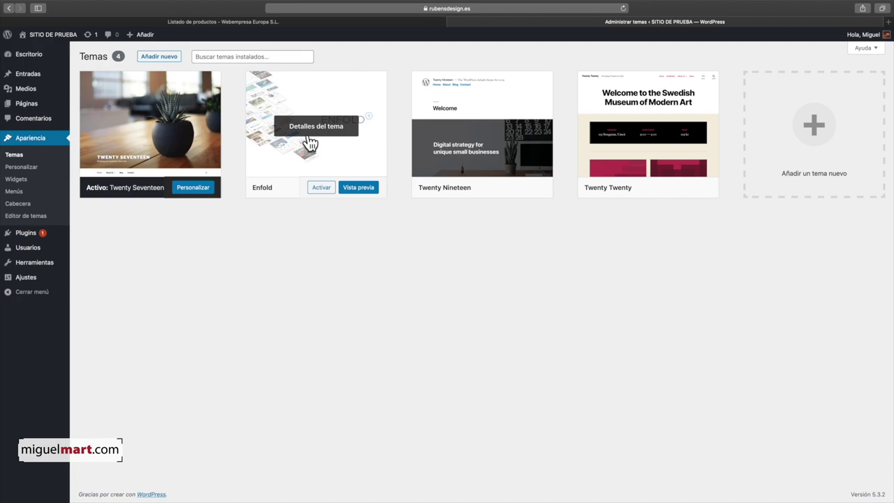
mouse_move(318, 185)
click(321, 187)
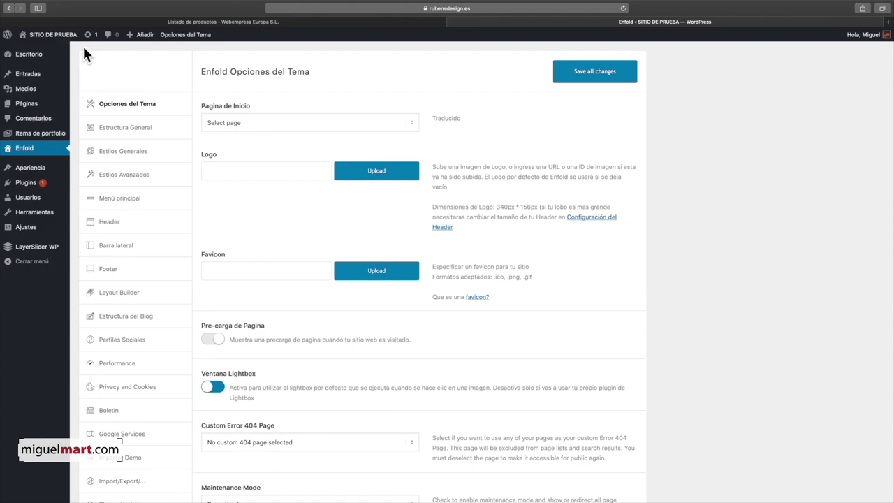
View the site's front end with the Enfold theme and return to the WordPress dashboard
click(62, 34)
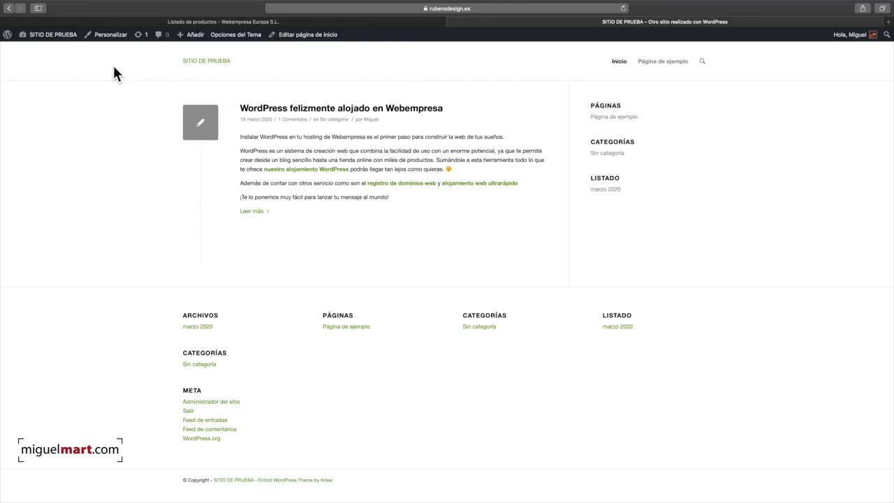
click(66, 36)
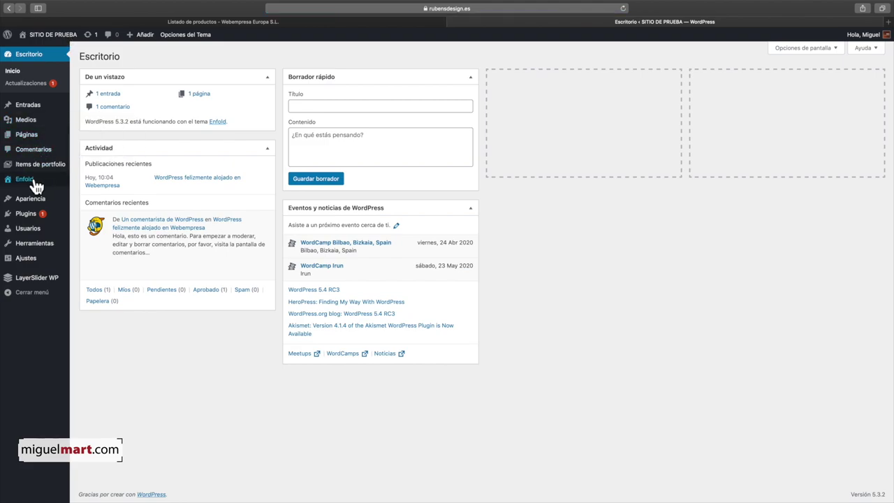
Browse the importable demos in the Enfold theme options and check which plugins the Shop Demo requires
click(28, 183)
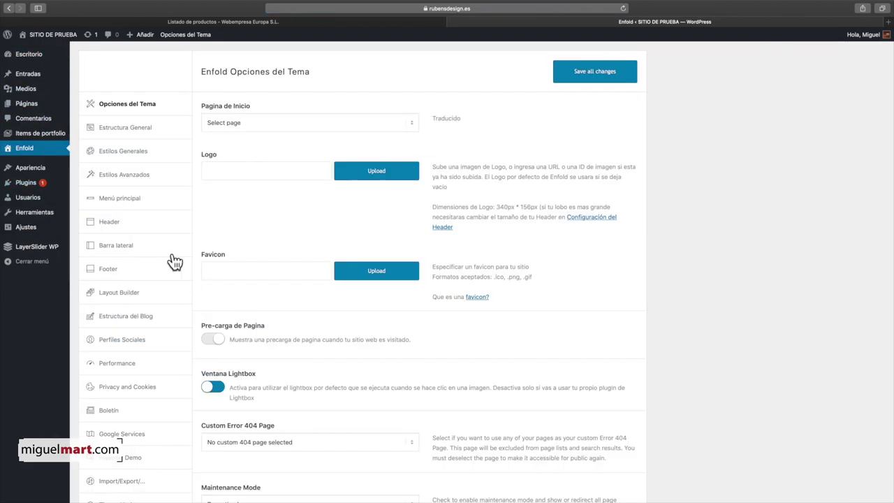
scroll(125, 349, down, 5)
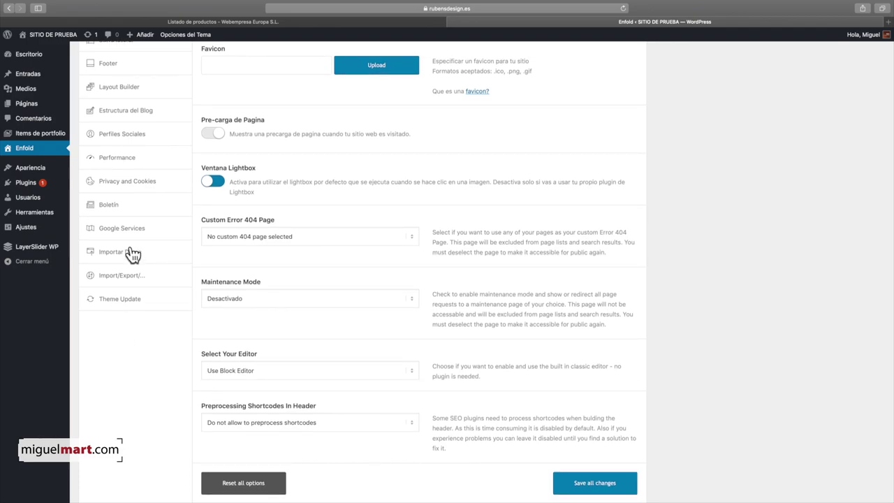
click(133, 252)
scroll(423, 238, down, 5)
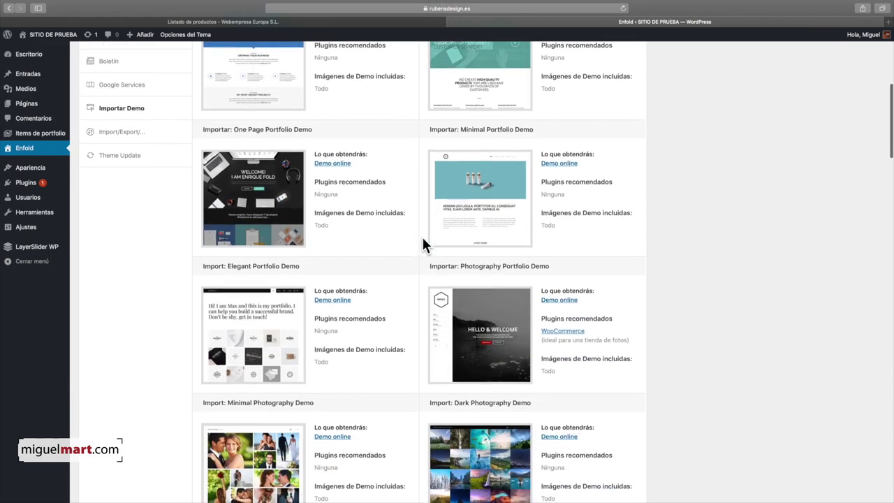
scroll(423, 237, up, 4)
scroll(423, 237, up, 7)
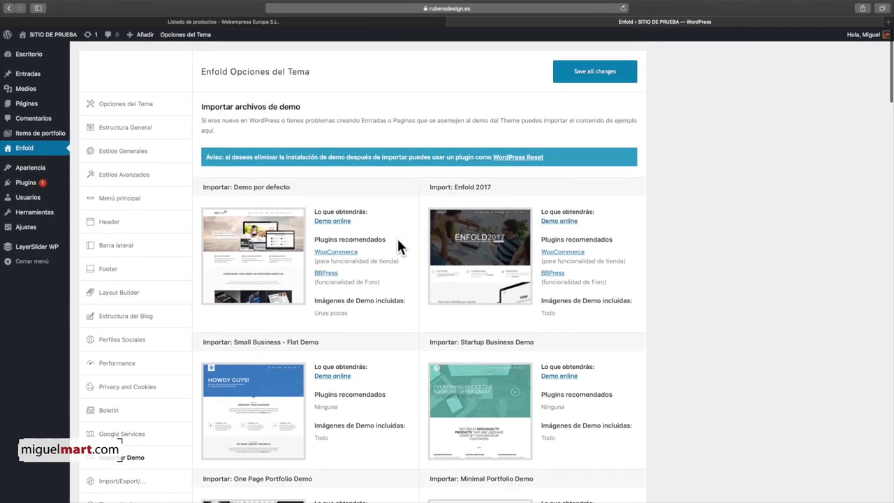
scroll(398, 239, down, 9)
scroll(398, 240, down, 12)
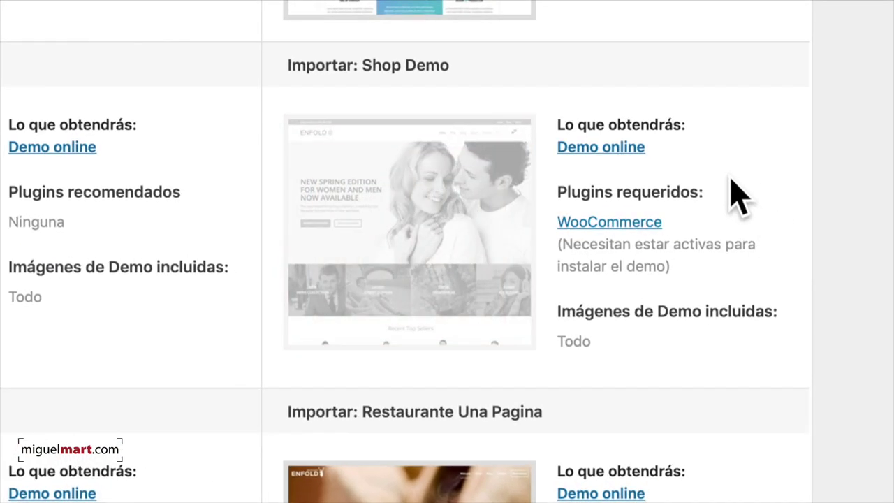
mouse_move(488, 206)
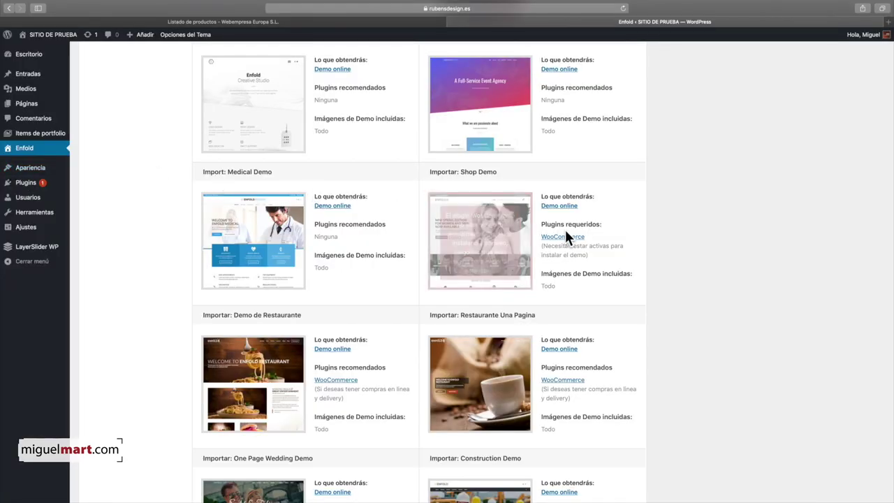
Install and activate the Editor clásico plugin from the featured plugins
mouse_move(50, 187)
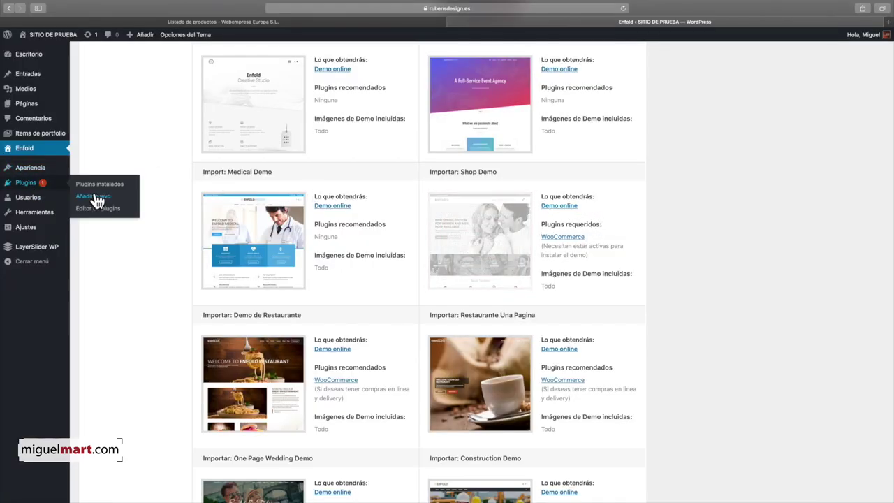
click(96, 198)
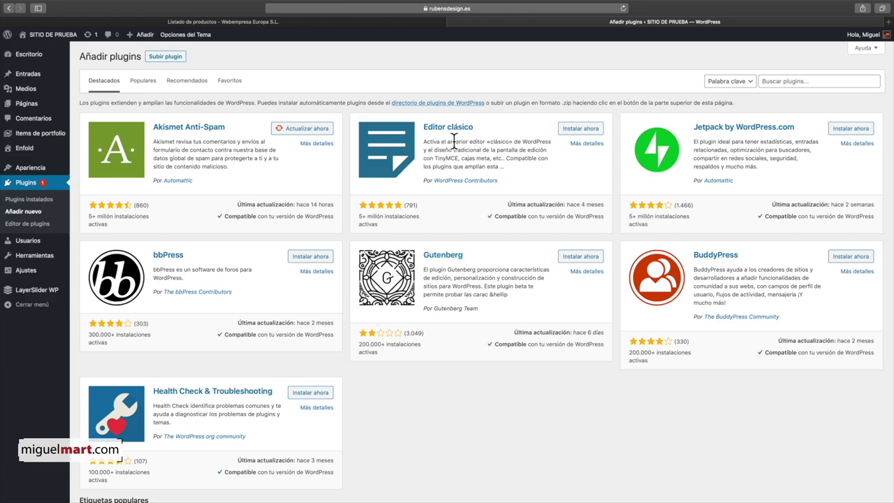
click(591, 133)
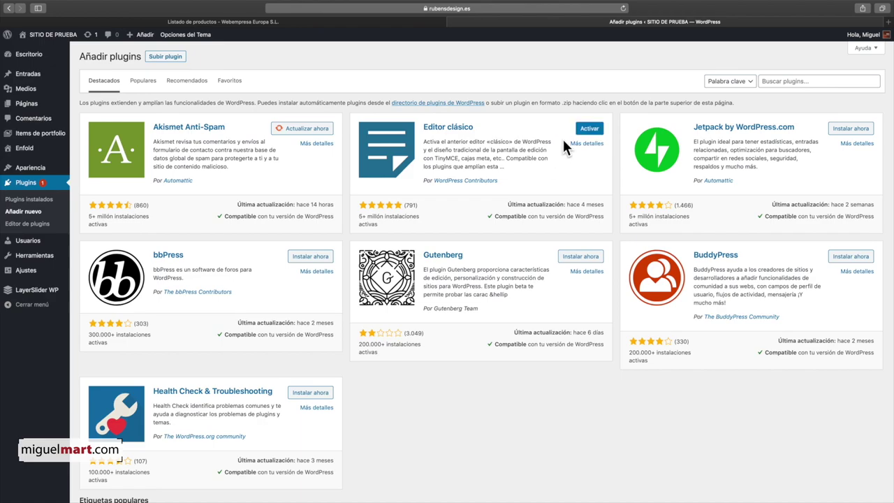
click(590, 130)
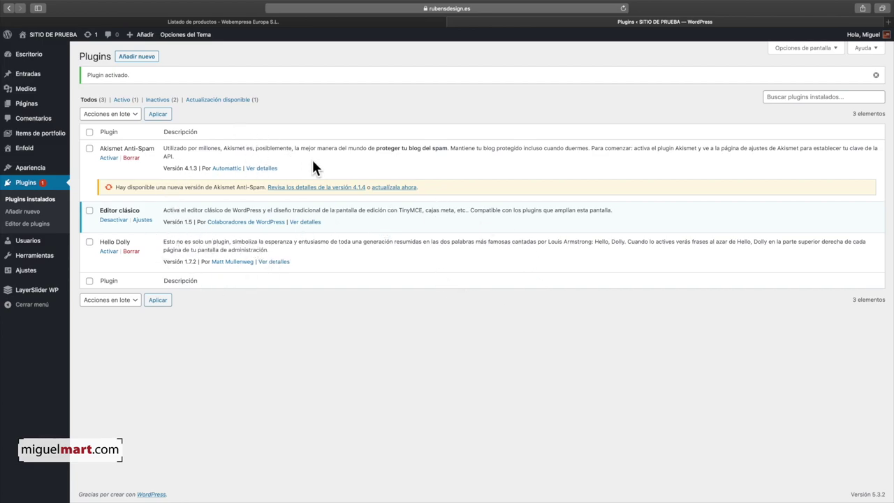
Search the plugin directory for "woocommerce", then install and activate the WooCommerce plugin by Automattic
click(146, 58)
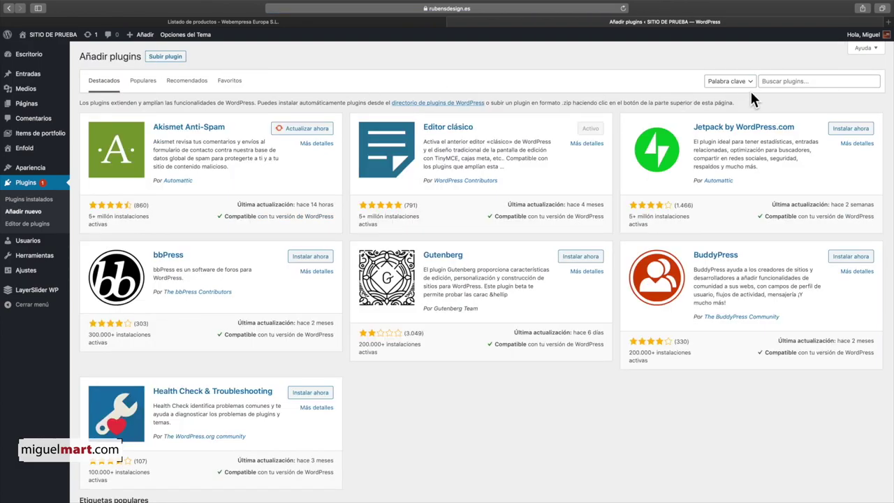
click(783, 83)
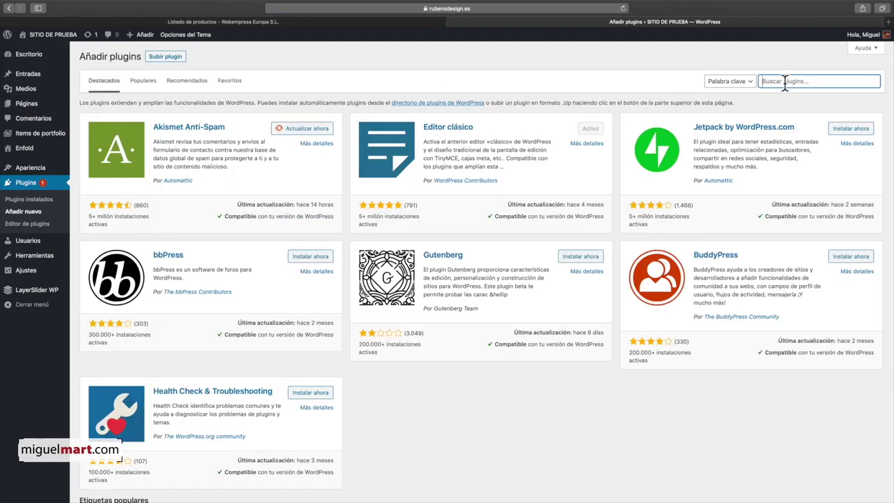
text(woocommerce)
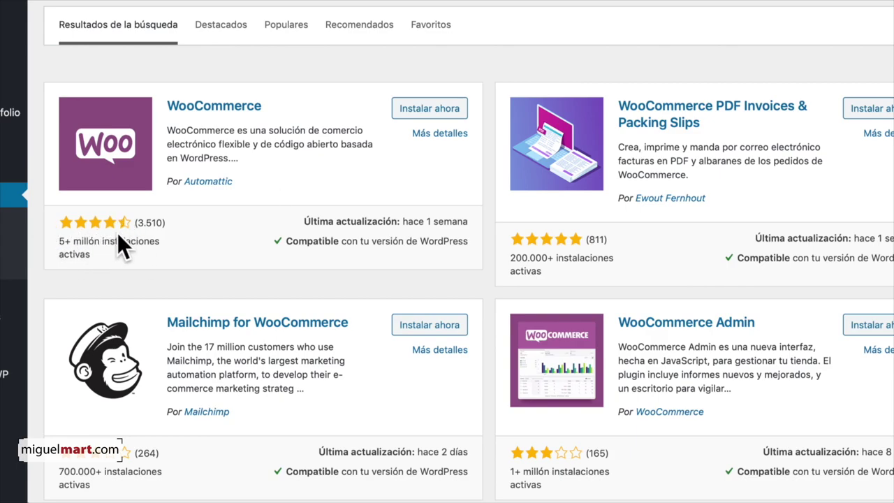
click(439, 112)
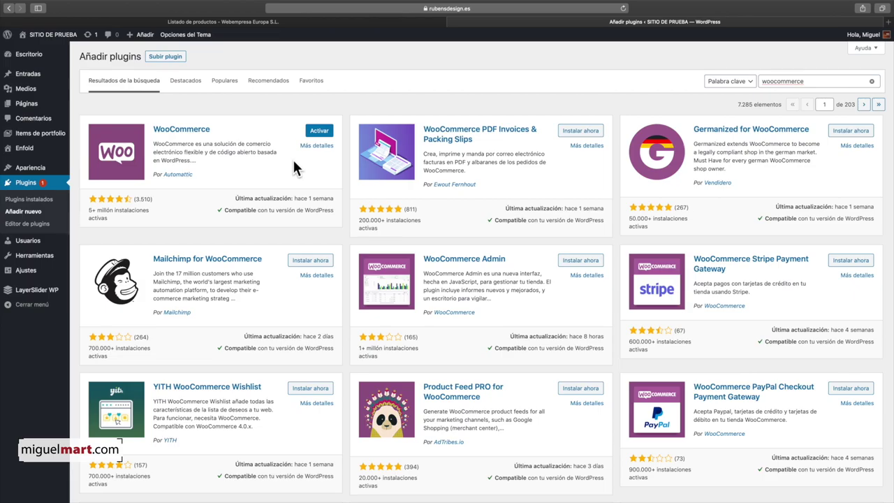
click(326, 133)
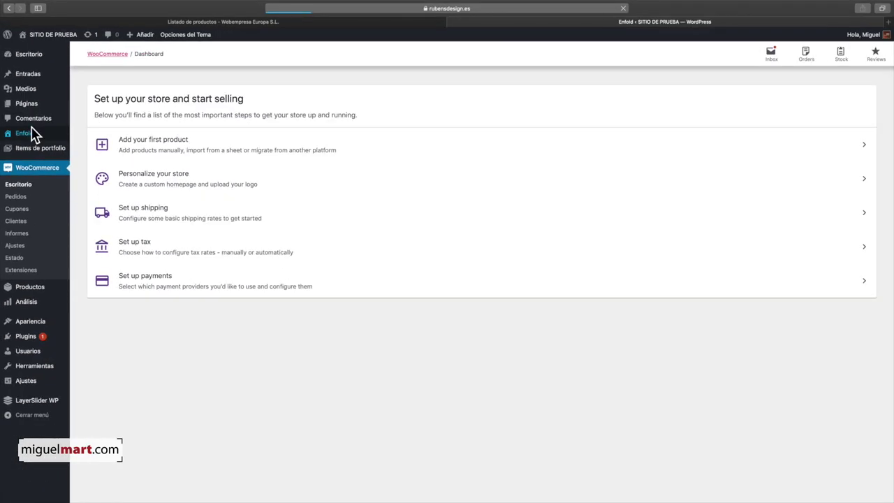
Import the Shop Demo from the Enfold demo imports and accept overwriting the current theme option settings
scroll(122, 338, down, 5)
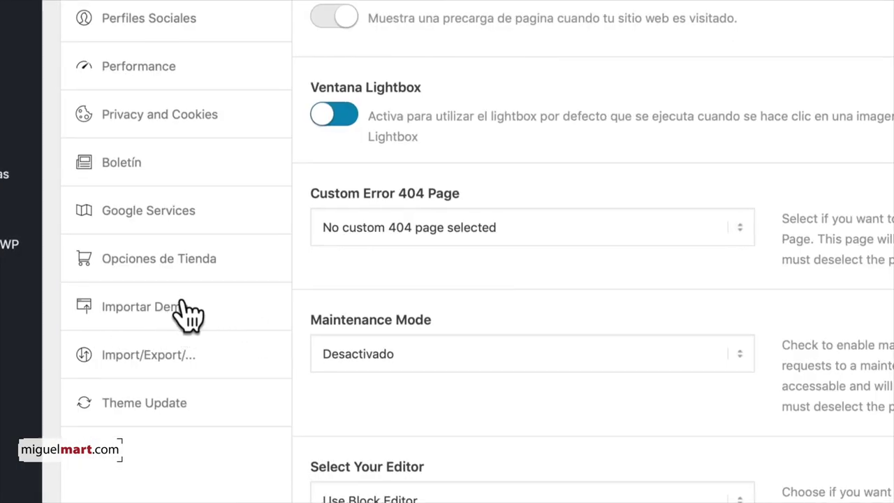
click(188, 316)
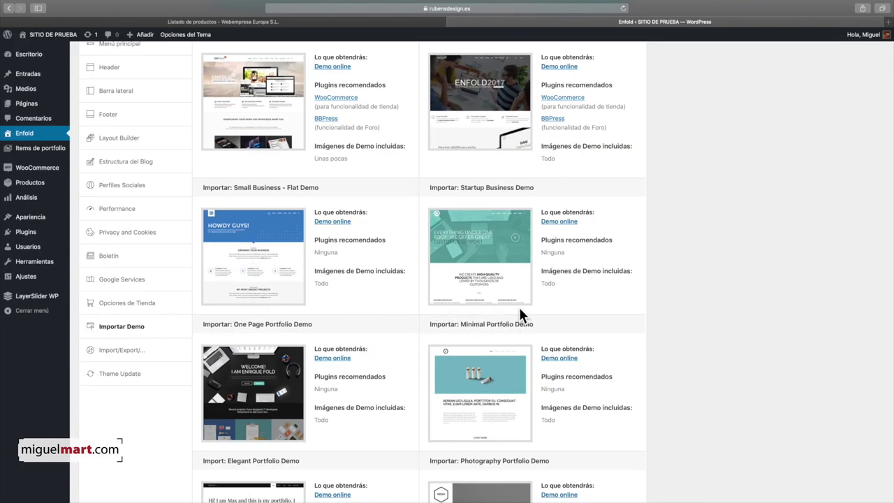
scroll(520, 309, down, 7)
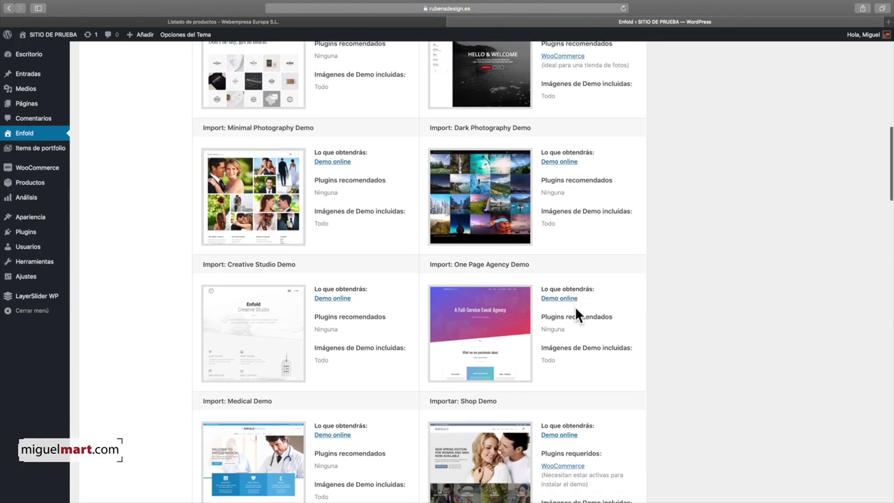
scroll(577, 316, down, 3)
mouse_move(472, 262)
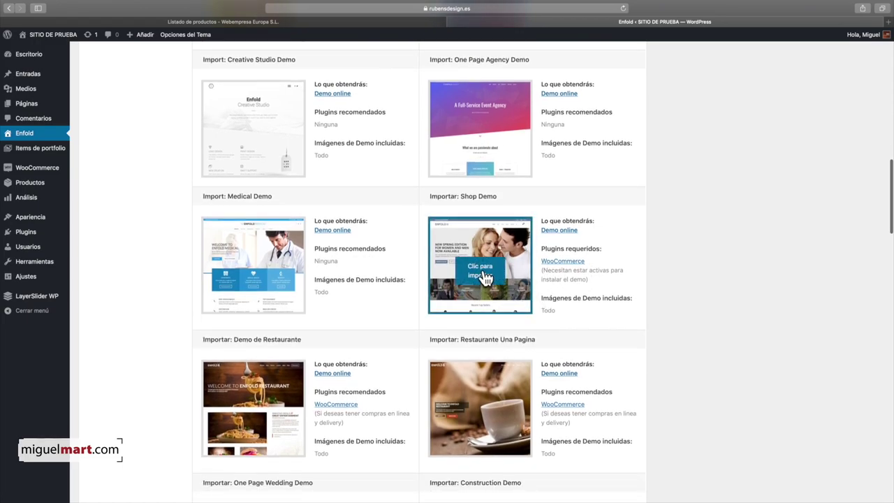
click(484, 278)
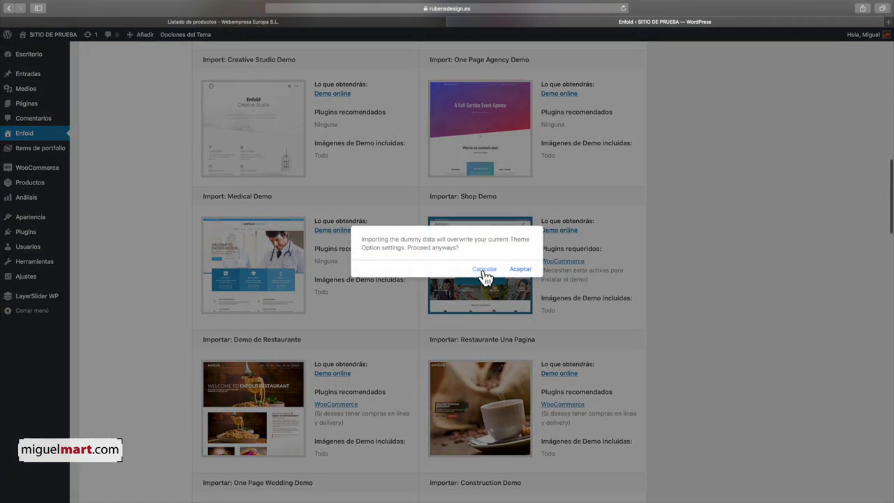
click(522, 271)
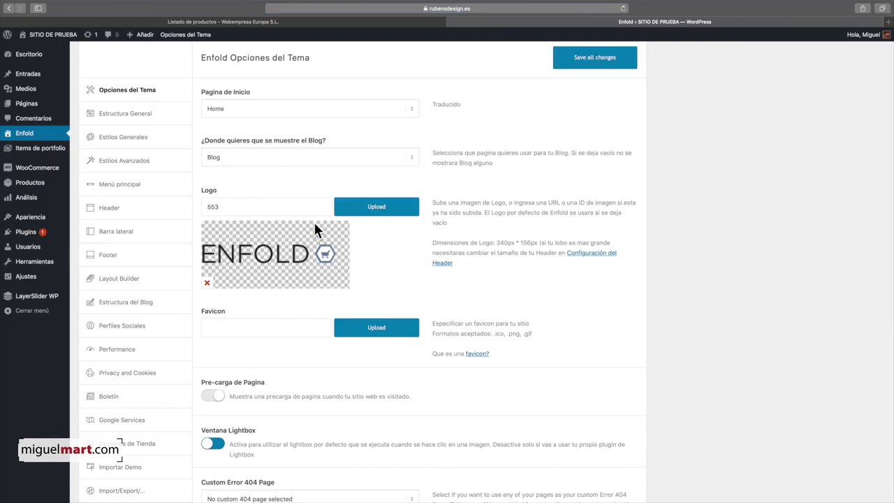
Open the site's front end and look through the imported shop home page from the slider and product sections down to the footer
scroll(297, 234, down, 10)
scroll(297, 231, up, 10)
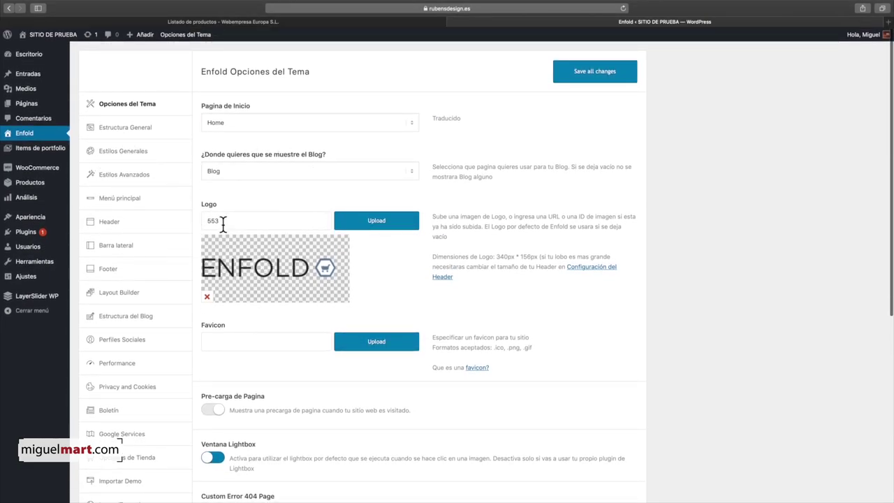
click(69, 38)
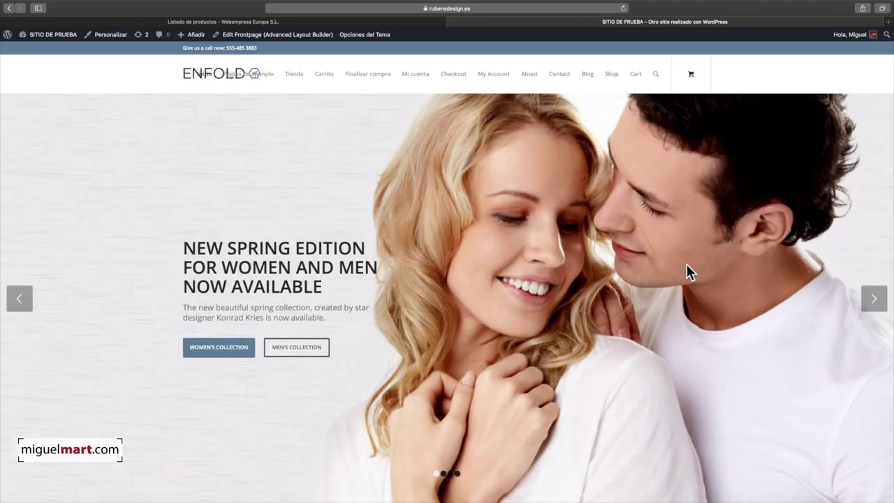
scroll(665, 257, down, 5)
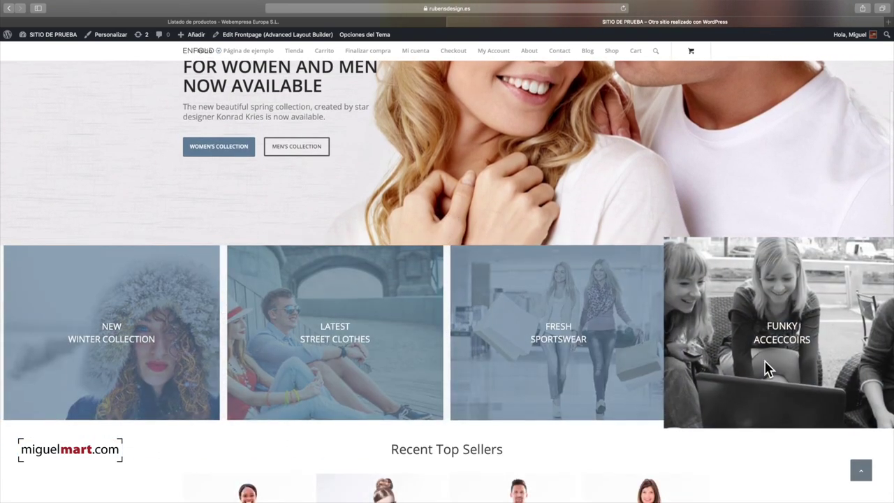
scroll(754, 369, down, 2)
scroll(740, 368, down, 3)
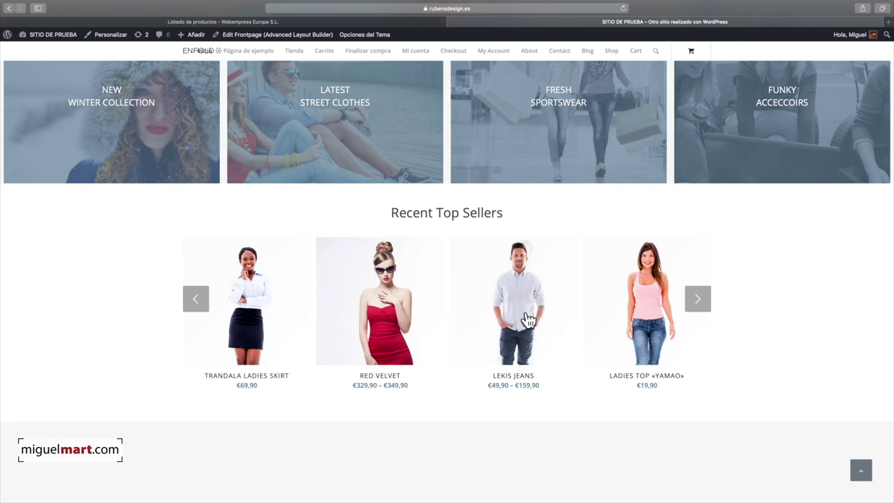
scroll(570, 319, down, 6)
scroll(571, 320, down, 5)
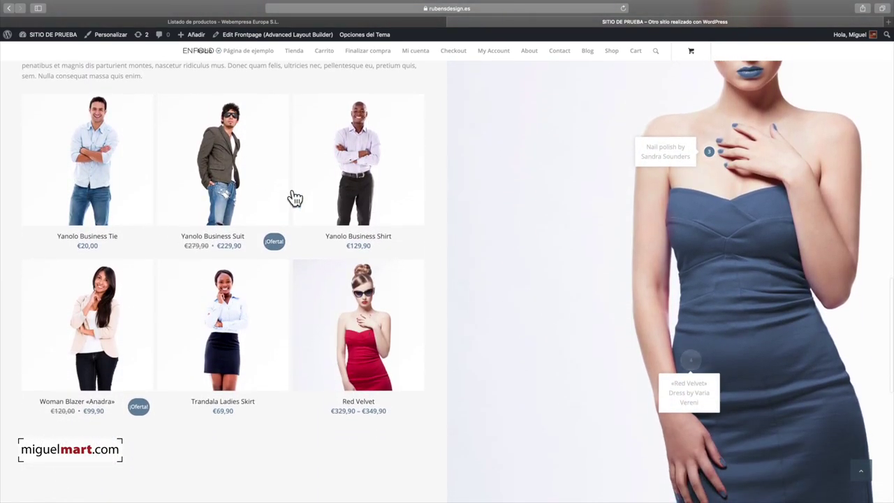
scroll(755, 276, up, 3)
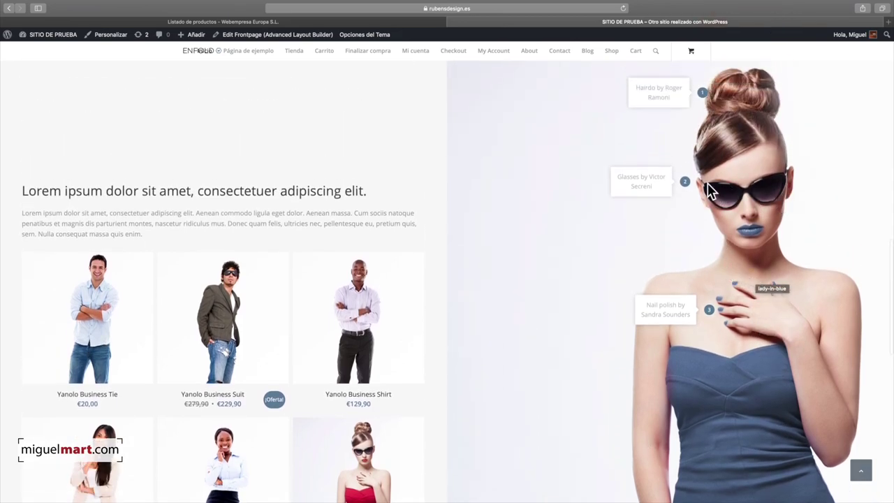
scroll(607, 339, down, 6)
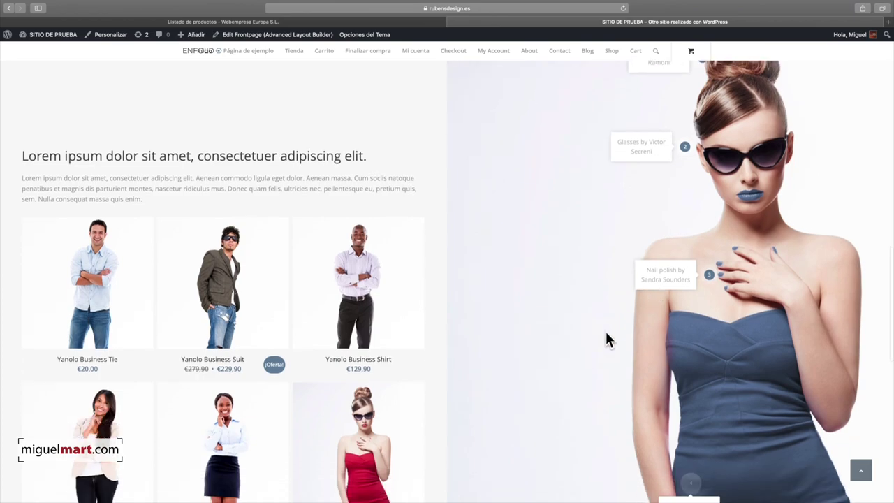
scroll(392, 291, down, 5)
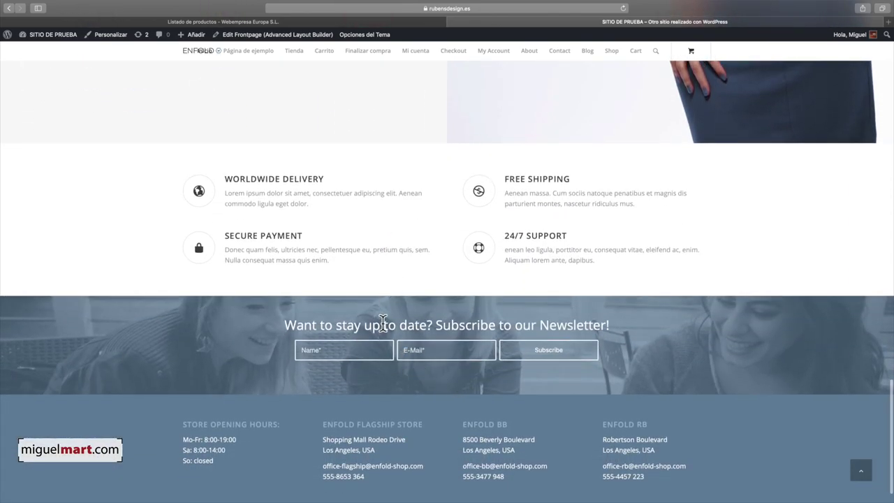
scroll(378, 350, down, 1)
scroll(523, 328, up, 10)
scroll(526, 331, up, 15)
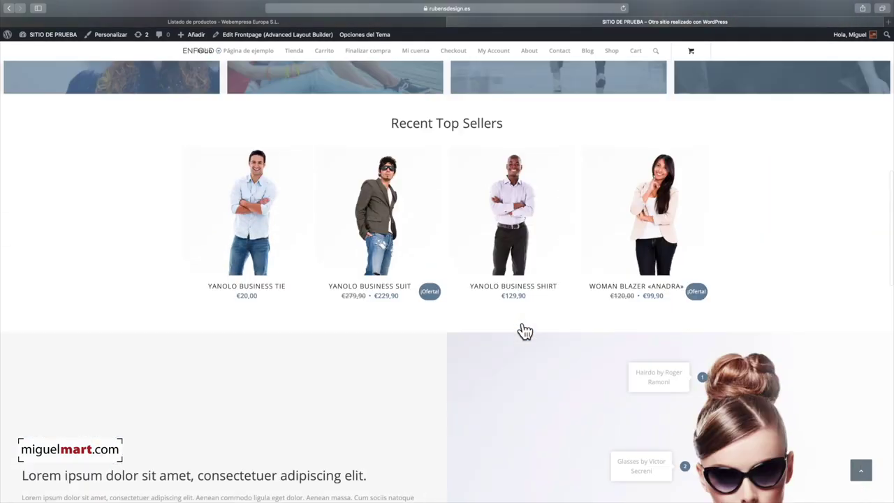